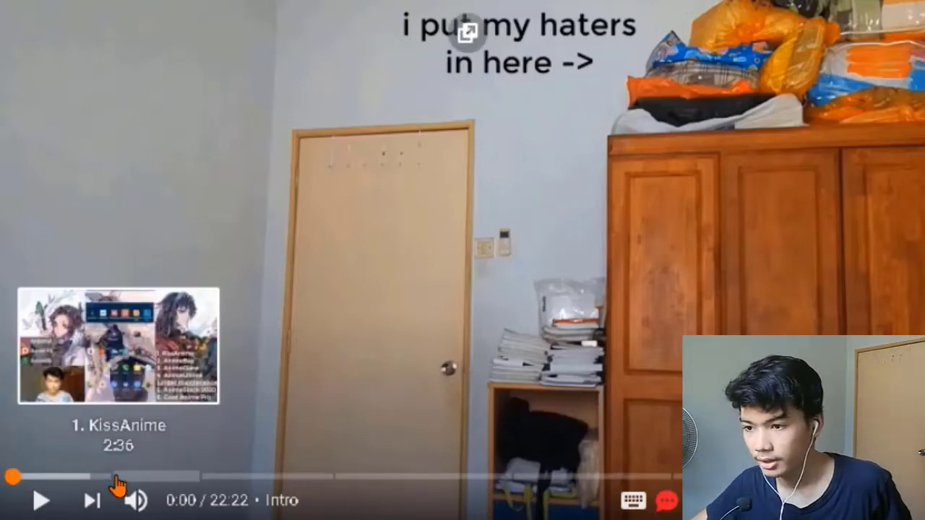
# - Jump the video to the KissAnime chapter and scrub the phone demo back to about 2:30
pyautogui.click(117, 477)
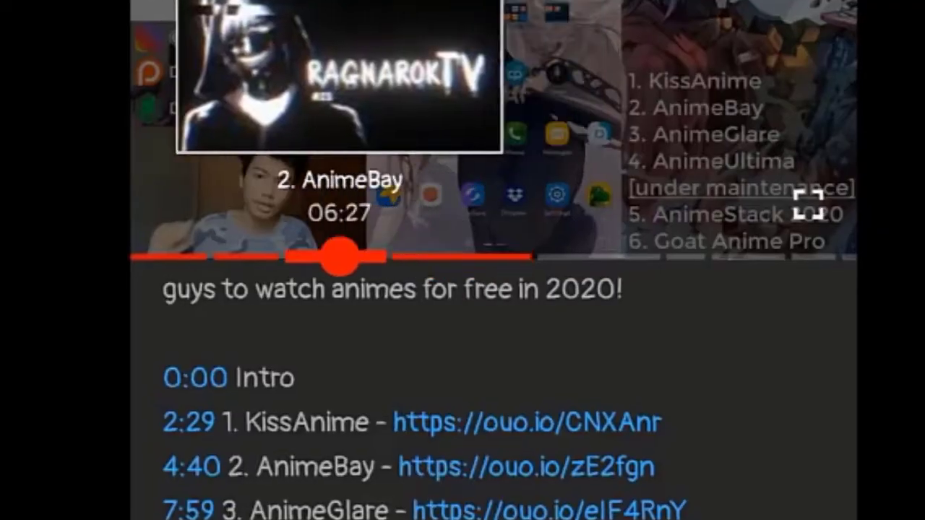
pyautogui.moveTo(339, 256); pyautogui.dragTo(782, 256)
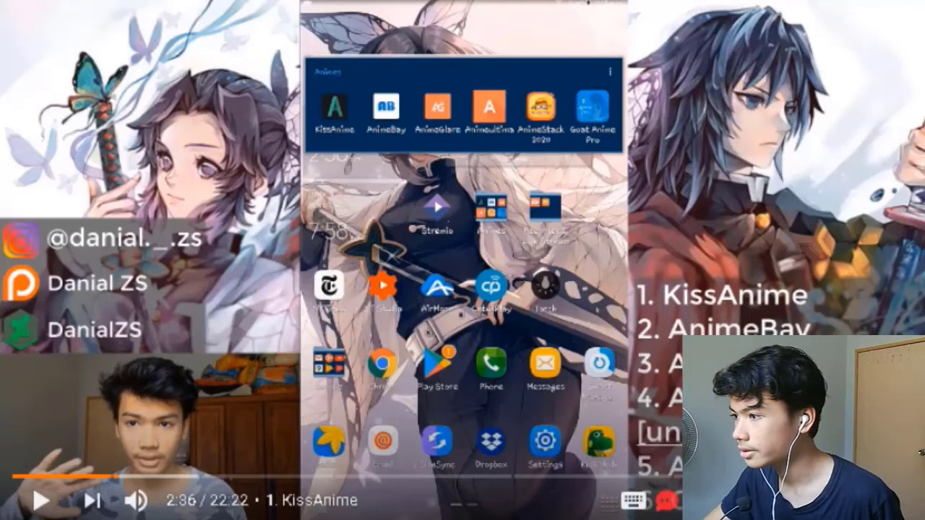
pyautogui.scroll(-3, 462, 260)
pyautogui.scroll(3, 463, 260)
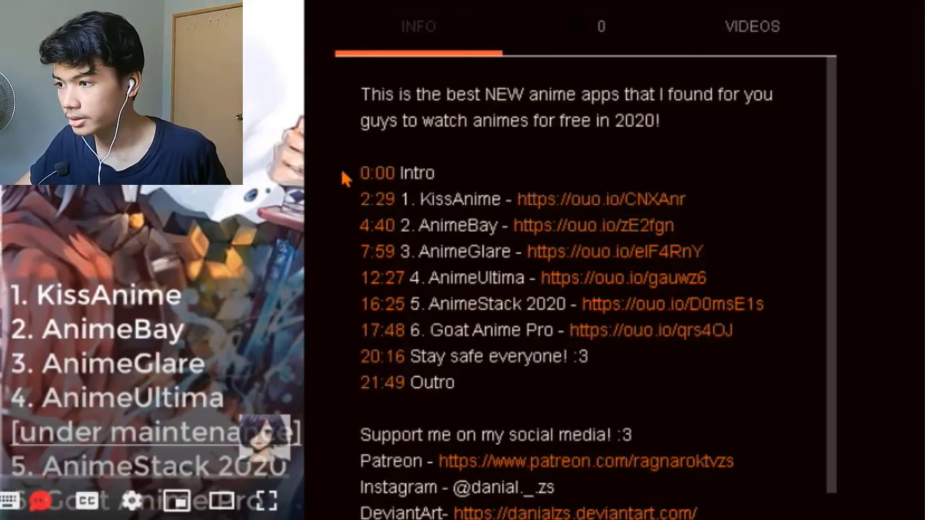
# - Highlight the description's timestamp list from 0:00 Intro to 21:49 Outro
pyautogui.click(377, 173)
pyautogui.moveTo(428, 174); pyautogui.dragTo(591, 375)
pyautogui.click(693, 139)
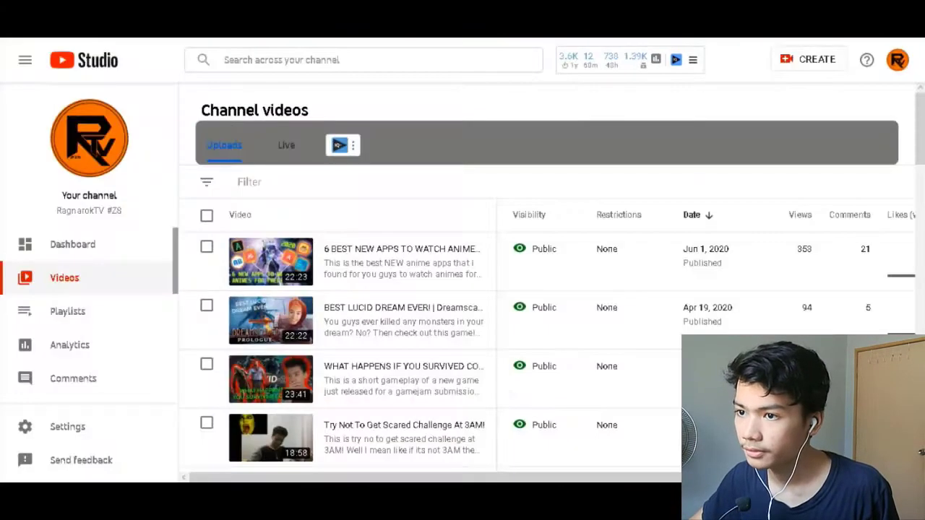
# - Open the details page for '6 BEST NEW APPS TO WATCH ANIMES FOR FREE!! 2020'
pyautogui.moveTo(335, 248)
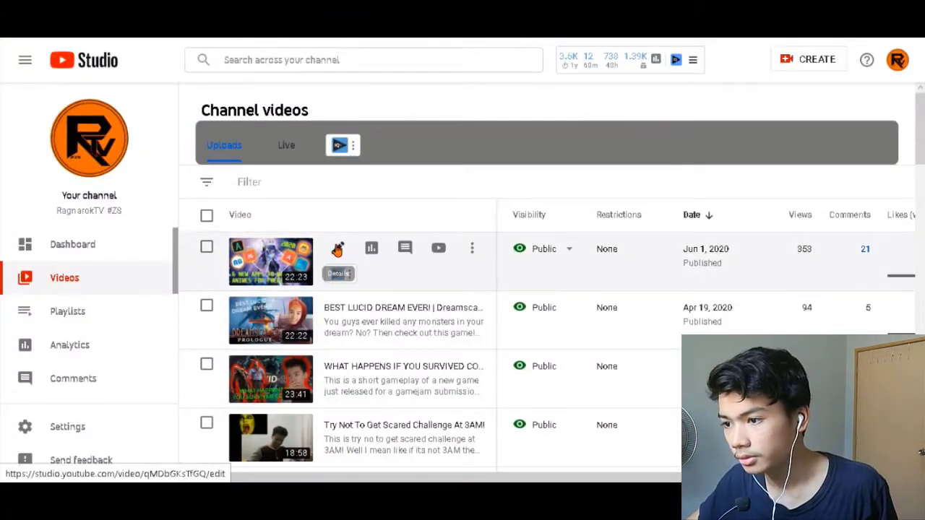
pyautogui.click(337, 249)
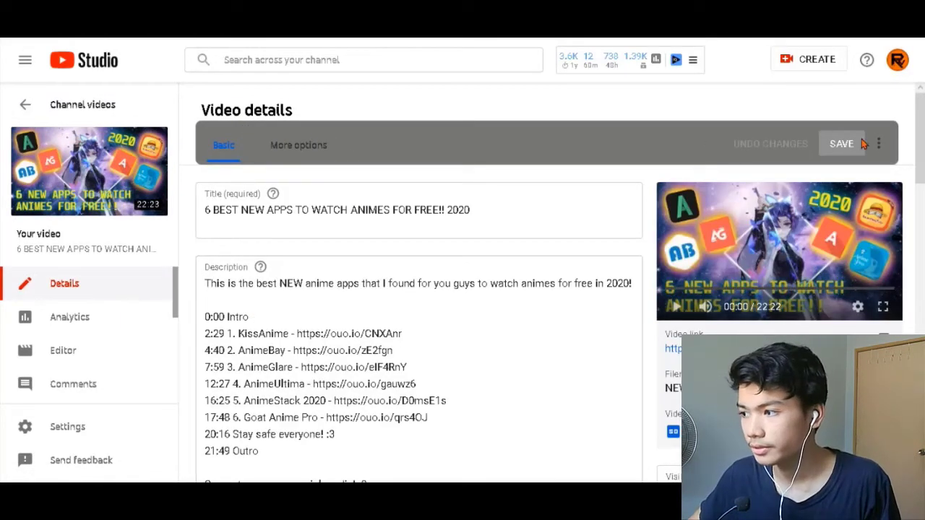
pyautogui.scroll(-1, 404, 274)
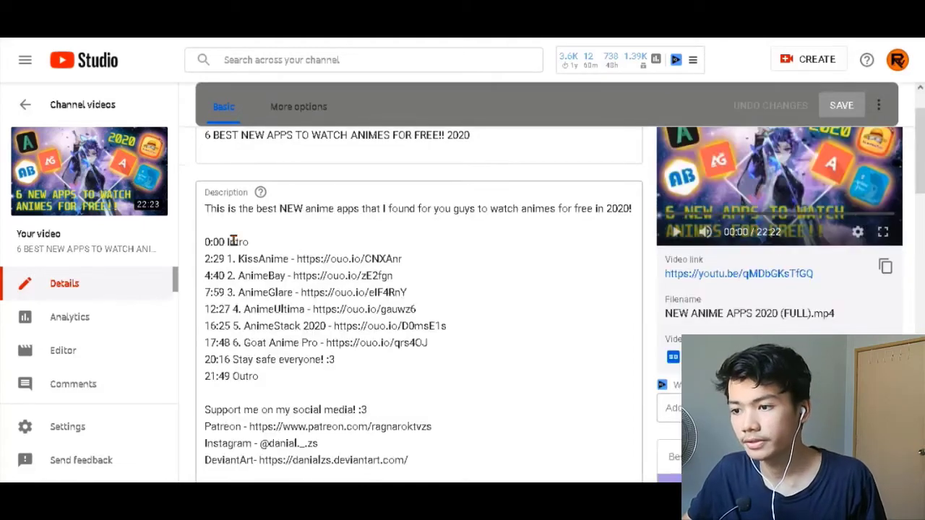
# - Highlight the description's timestamp lines, starting from 0:00 Intro
pyautogui.moveTo(204, 242); pyautogui.dragTo(444, 289)
pyautogui.click(443, 290)
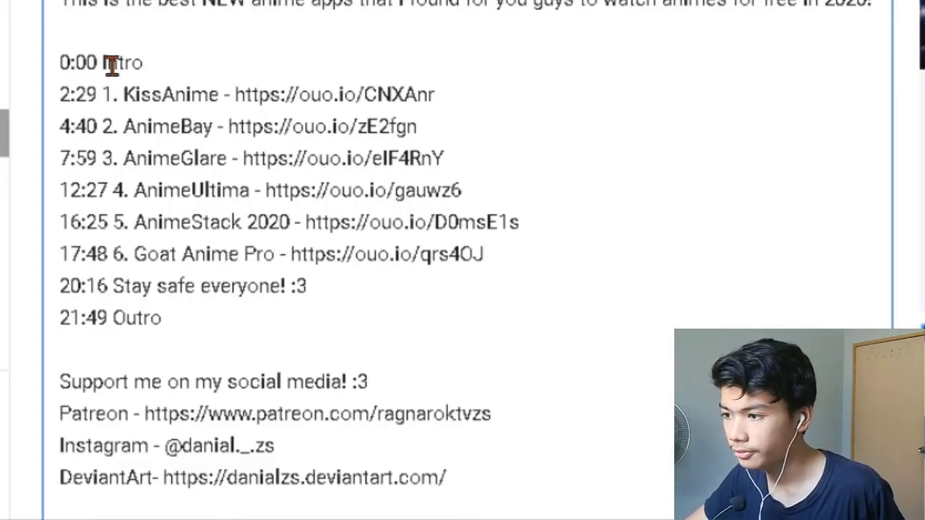
pyautogui.scroll(2, 376, 76)
pyautogui.scroll(-8, 318, 94)
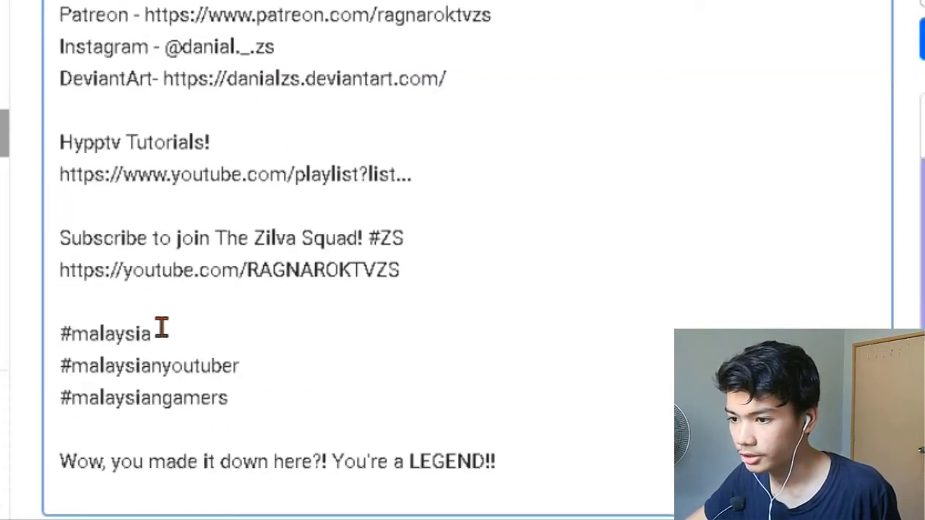
pyautogui.scroll(8, 210, 267)
pyautogui.moveTo(65, 205); pyautogui.dragTo(250, 359)
pyautogui.click(550, 318)
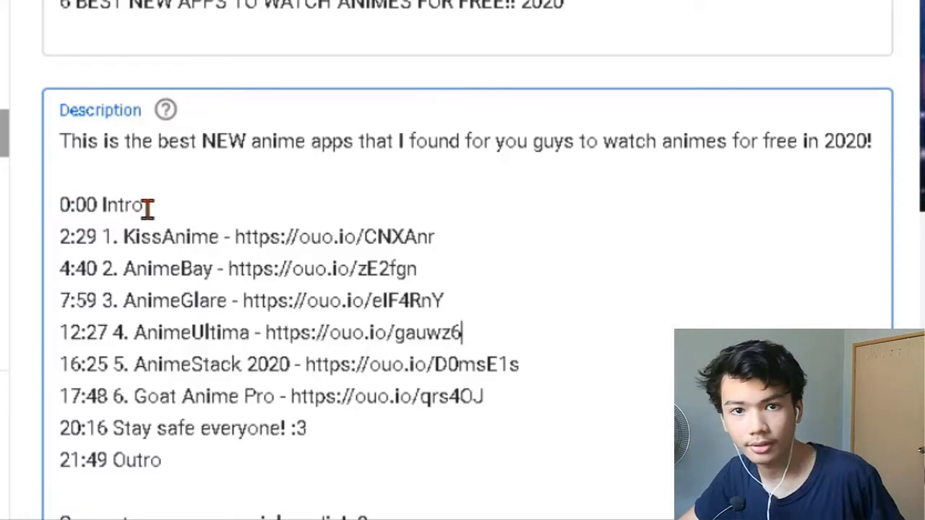
pyautogui.click(58, 204)
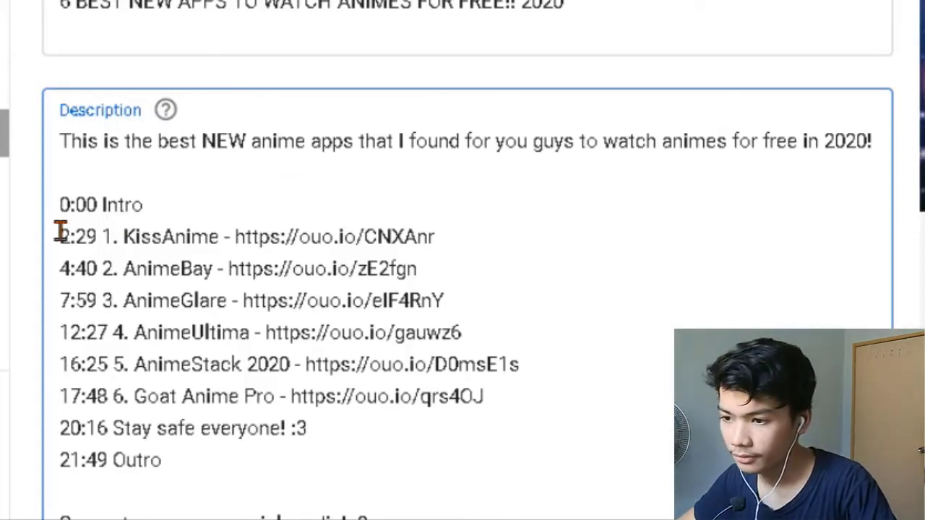
pyautogui.press('Up')
pyautogui.press('Up')
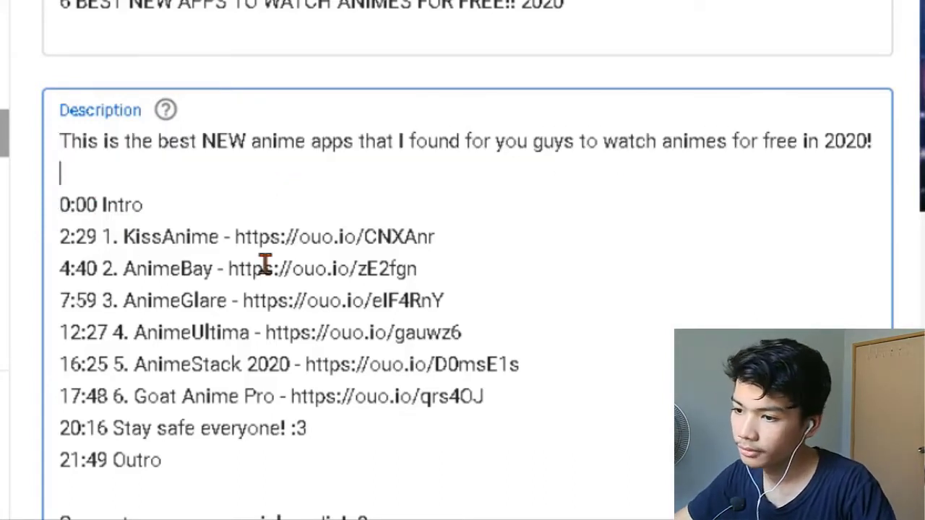
pyautogui.press('BackSpace')
pyautogui.press('BackSpace')
pyautogui.press('BackSpace')
pyautogui.press('BackSpace')
pyautogui.press('BackSpace')
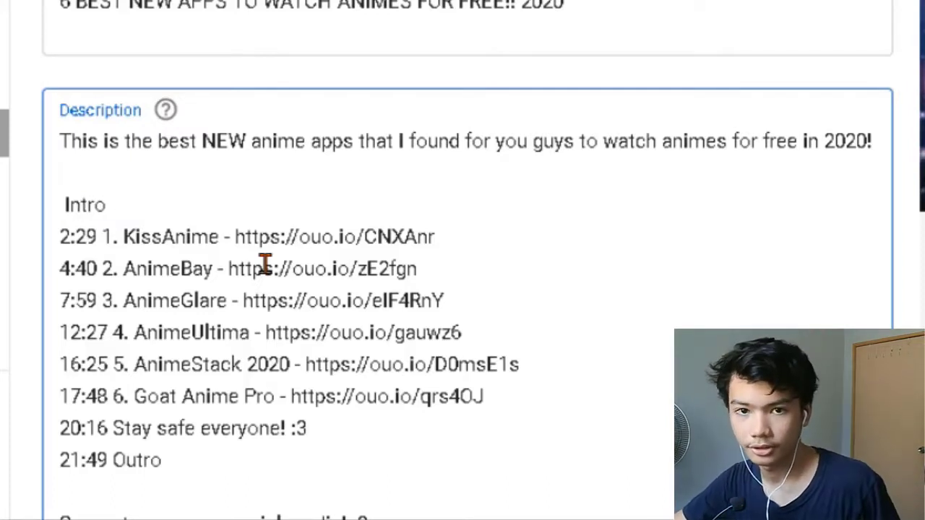
pyautogui.write('0:')
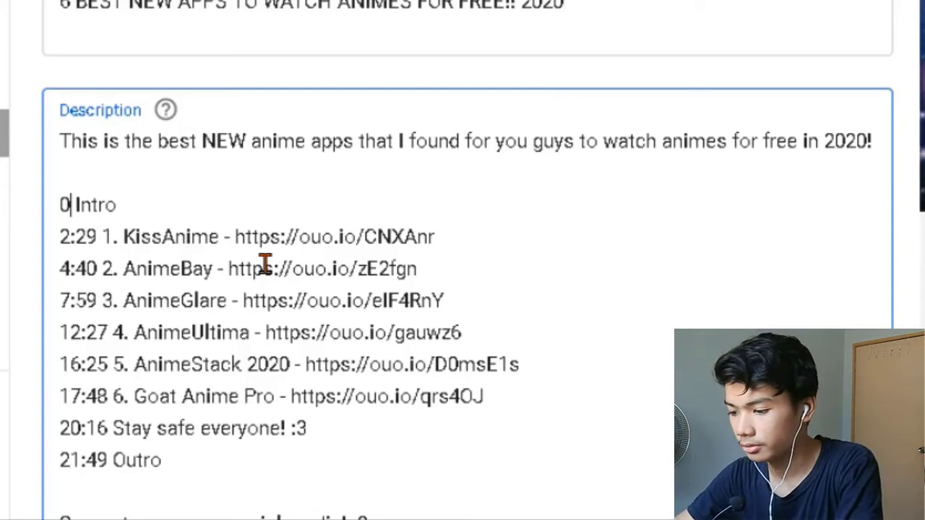
pyautogui.write('00')
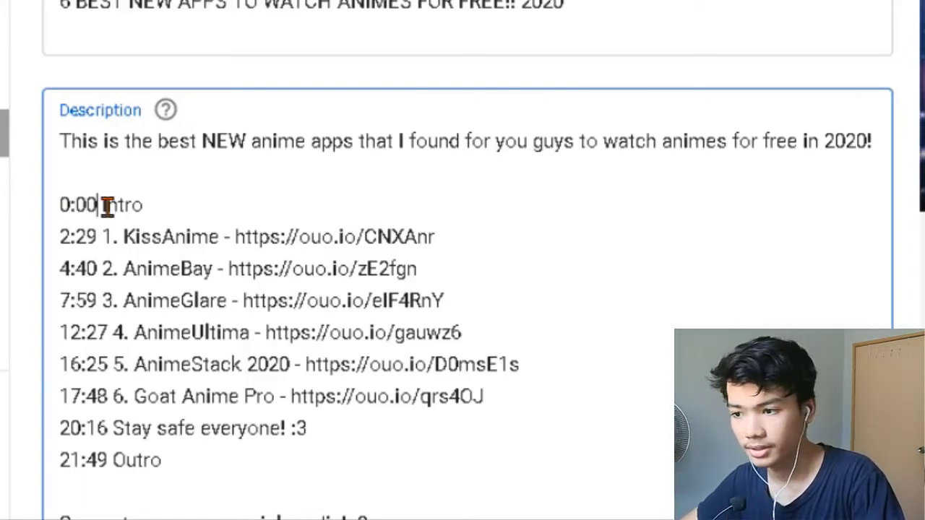
pyautogui.click(144, 205)
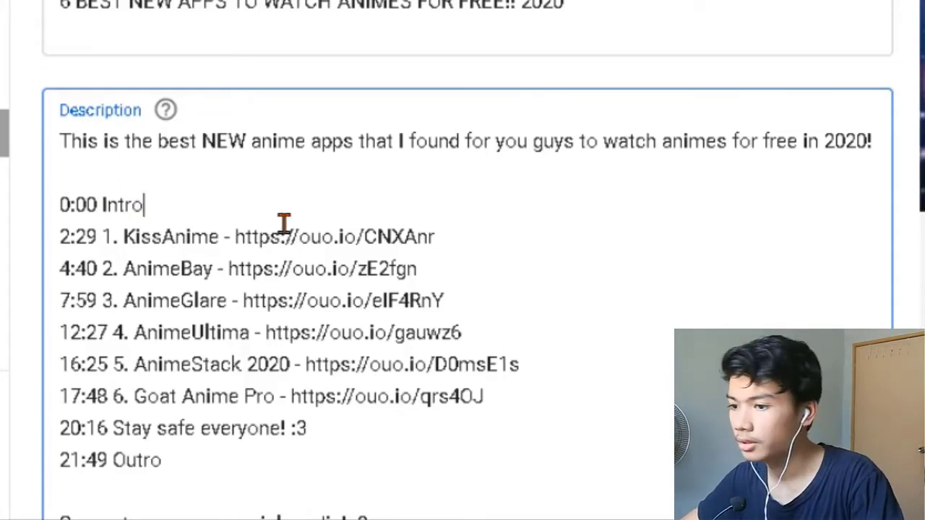
pyautogui.press('BackSpace')
pyautogui.press('BackSpace')
pyautogui.press('BackSpace')
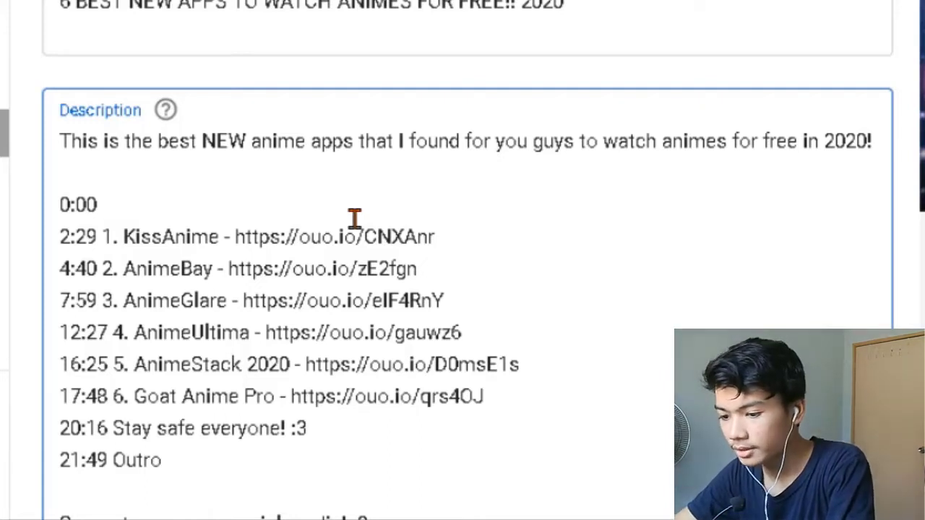
pyautogui.write('as')
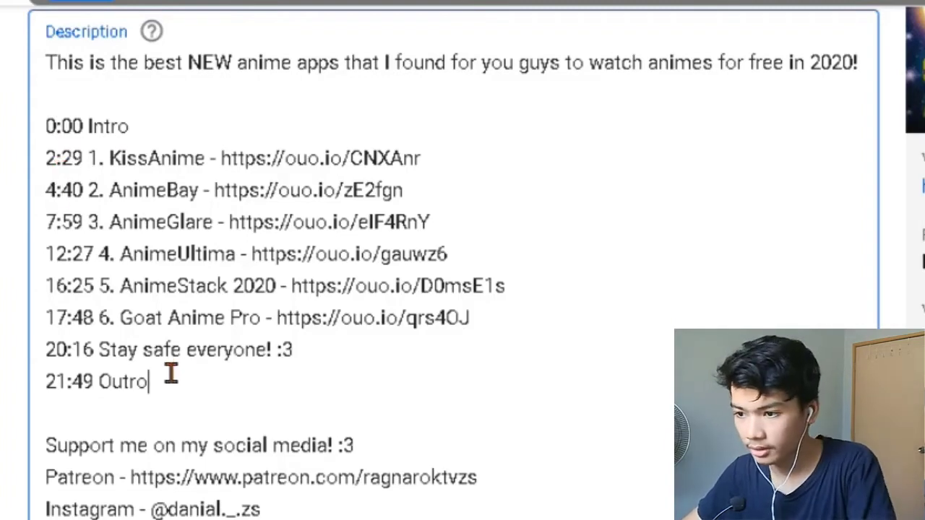
# - Rework the Outro timestamp's minutes, trying 19 before retyping '21:' for 21:49 Outro
pyautogui.click(68, 349)
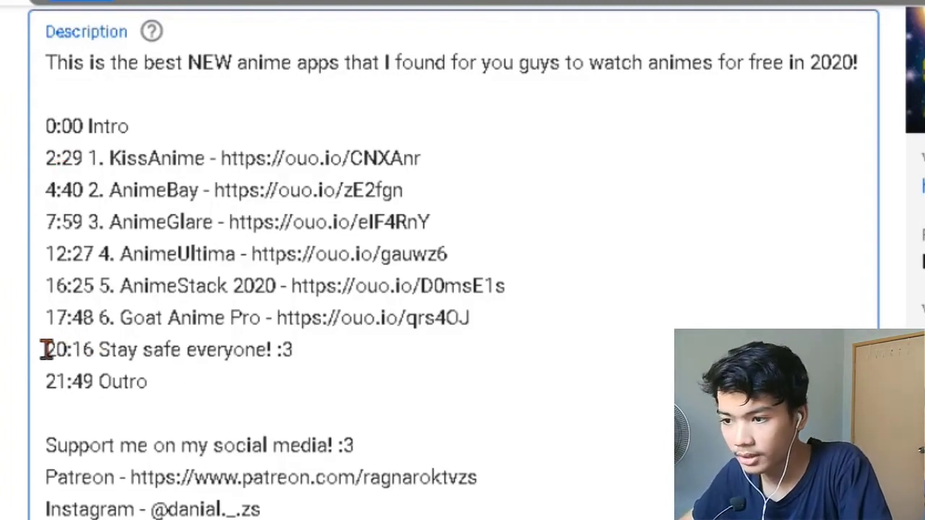
pyautogui.click(68, 380)
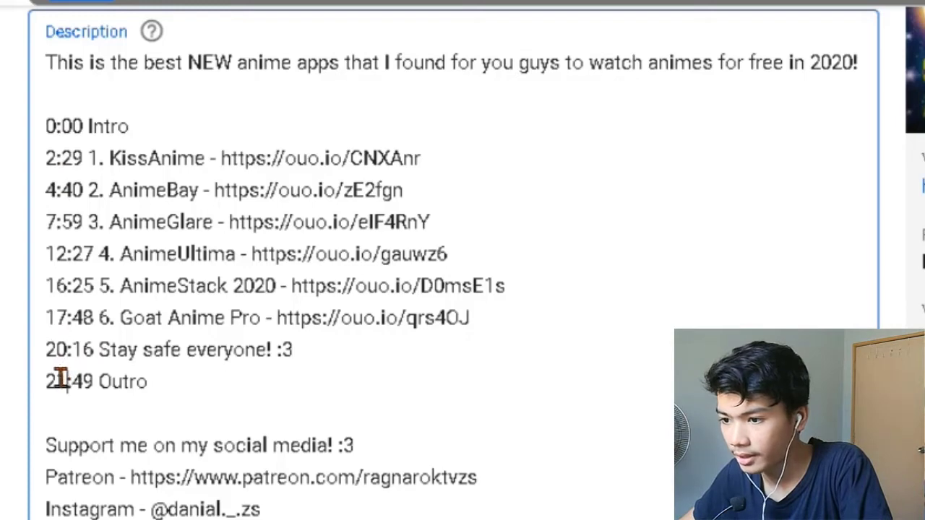
pyautogui.press('BackSpace')
pyautogui.press('BackSpace')
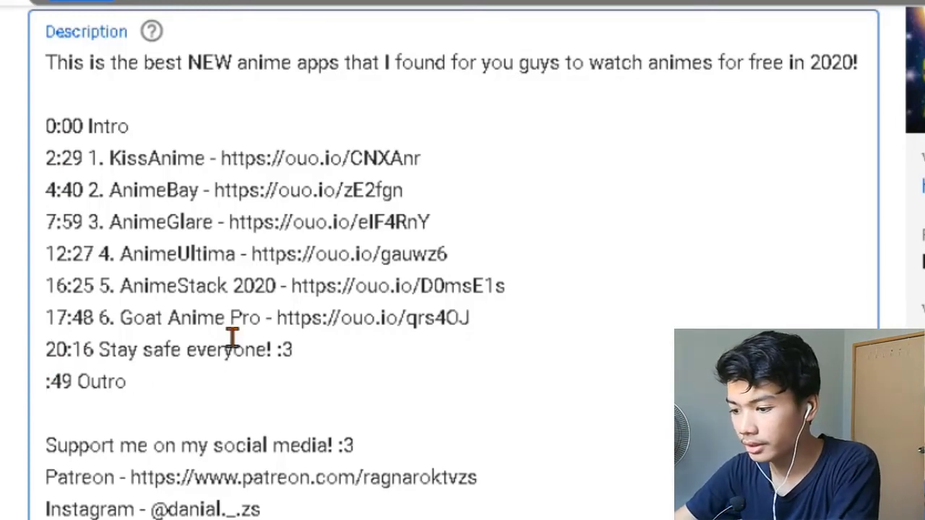
pyautogui.write('19')
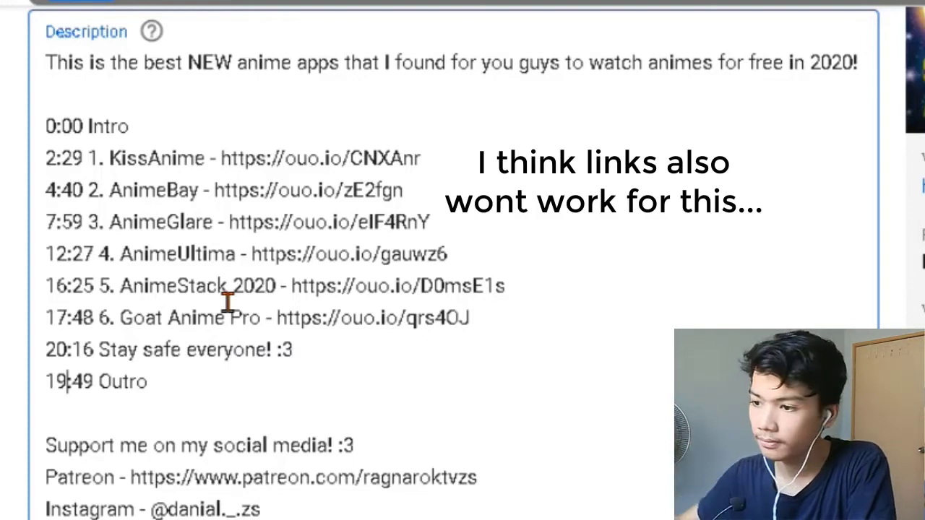
pyautogui.press('BackSpace')
pyautogui.press('BackSpace')
pyautogui.press('BackSpace')
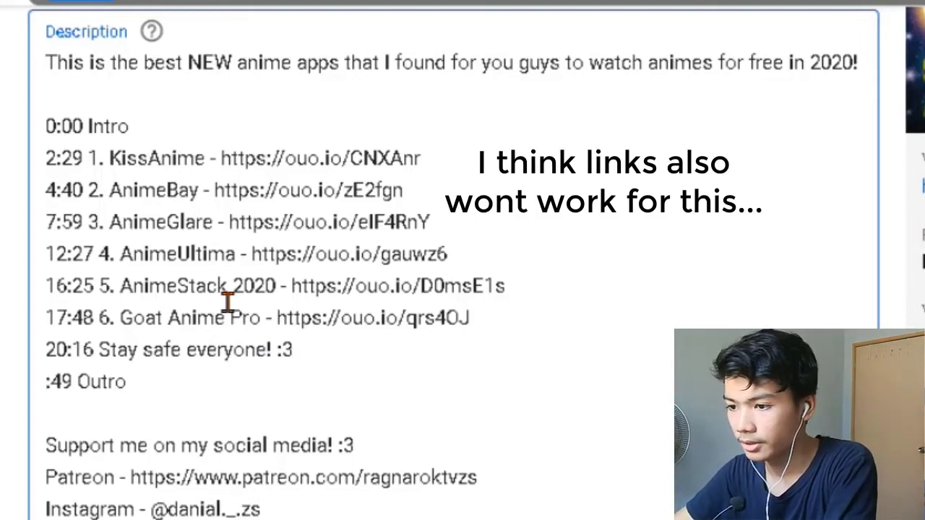
pyautogui.write('21:')
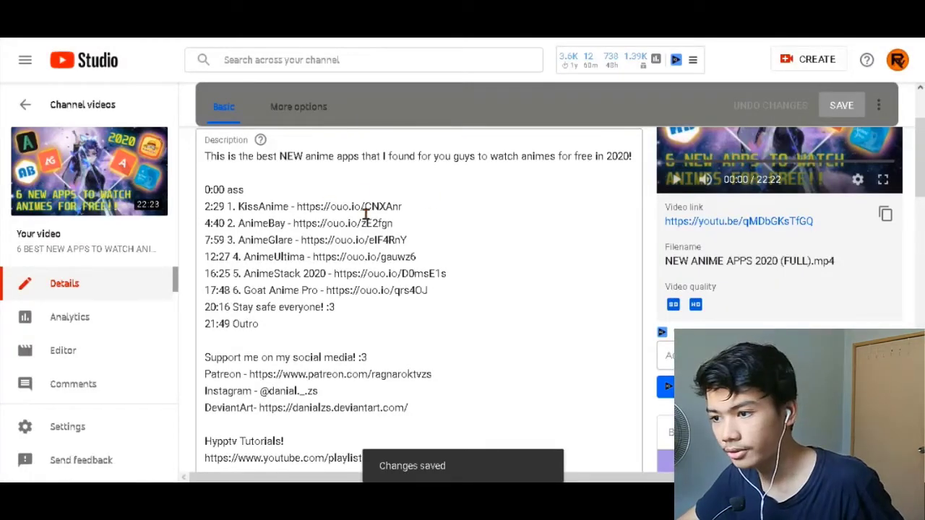
# - Open the video on YouTube from its link in the details panel, showing chapter 'ass' at 0:00
pyautogui.moveTo(205, 198); pyautogui.dragTo(306, 275)
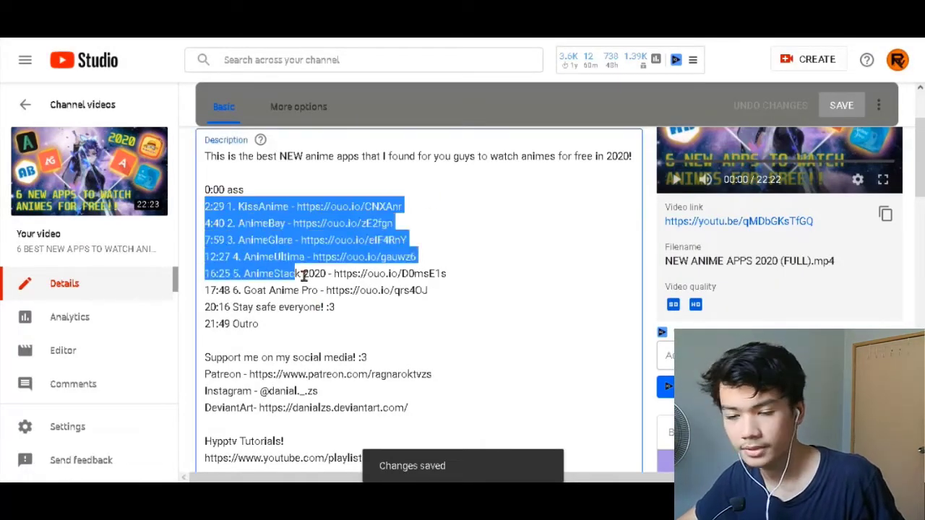
pyautogui.click(359, 258)
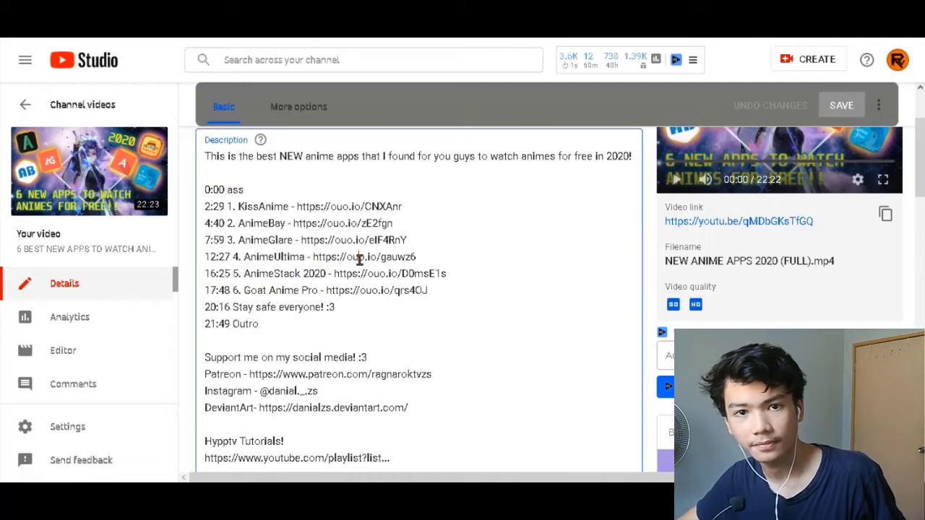
pyautogui.click(715, 227)
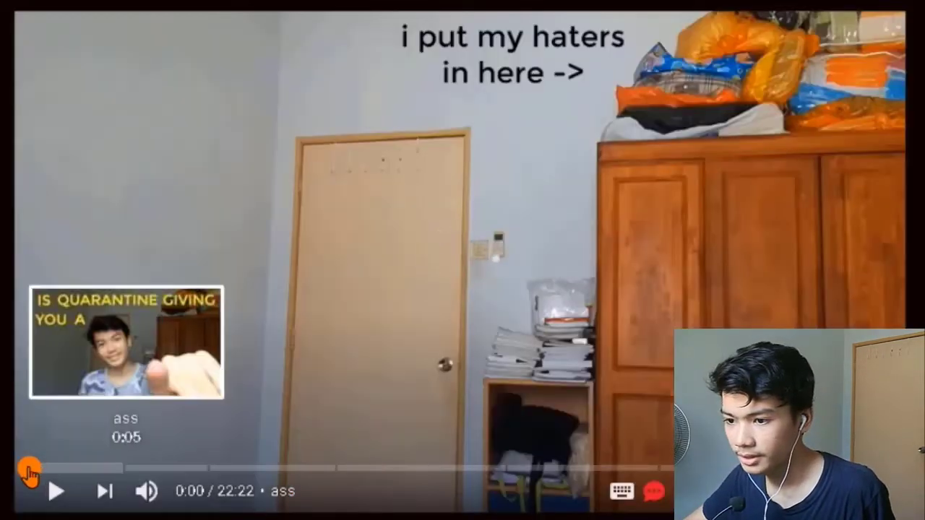
# - Scrub through the video's chapters, jump to the 2:29 KissAnime chapter, and pause playback
pyautogui.moveTo(32, 468); pyautogui.dragTo(320, 477)
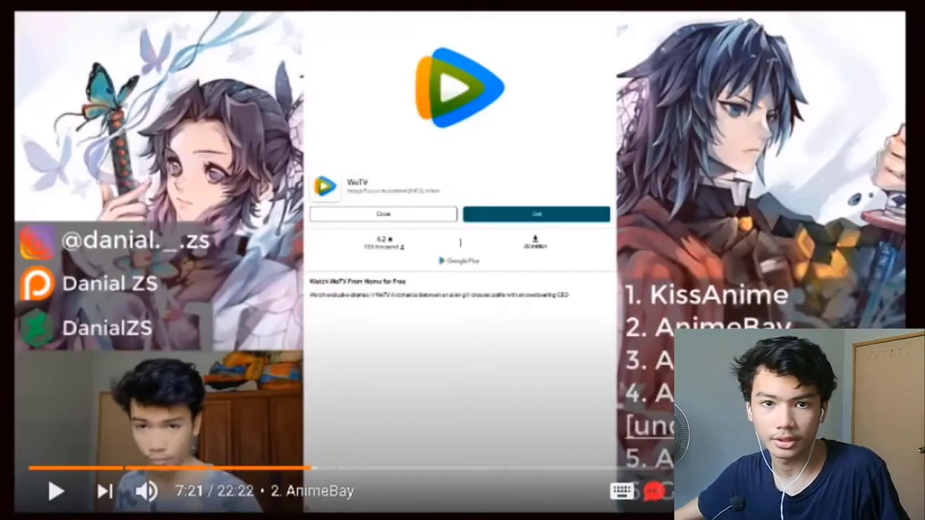
pyautogui.click(124, 469)
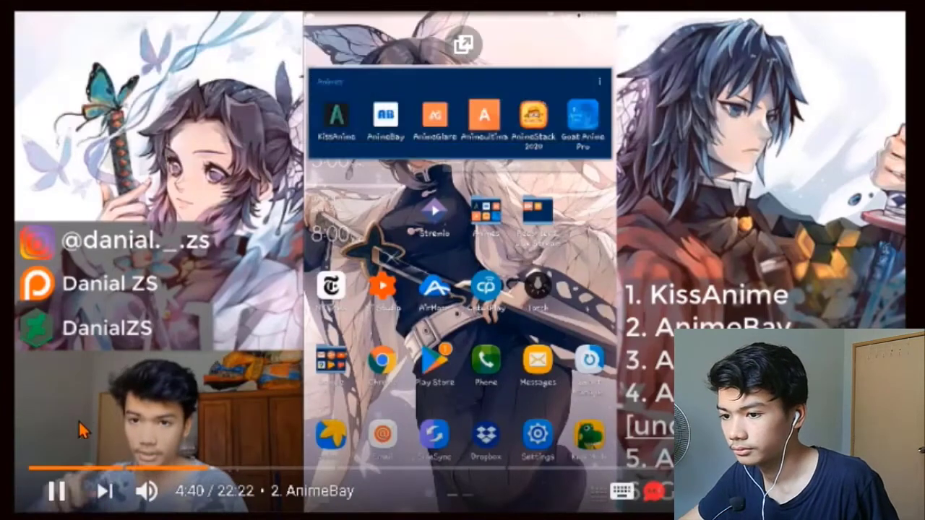
pyautogui.click(56, 491)
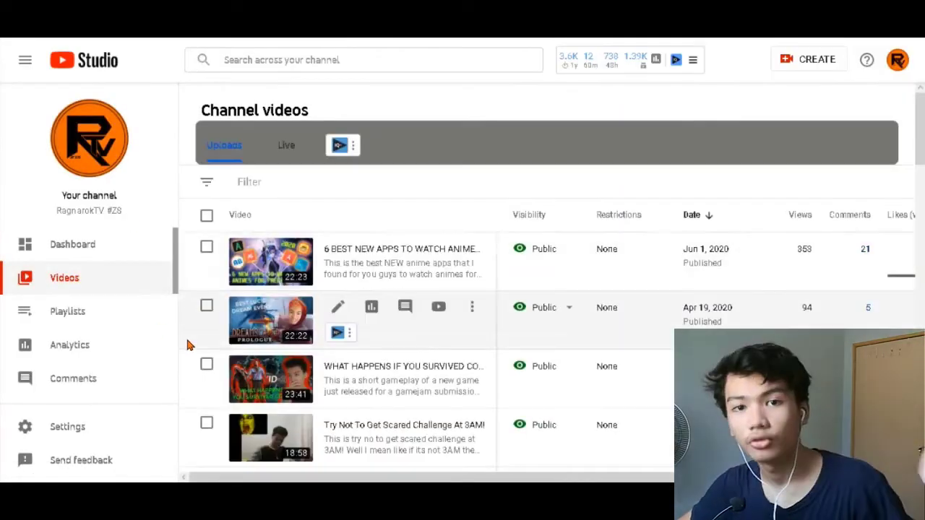
# - Open Channel monetization and highlight the 3,619 of 4,000 required public watch hours
pyautogui.scroll(-2, 173, 339)
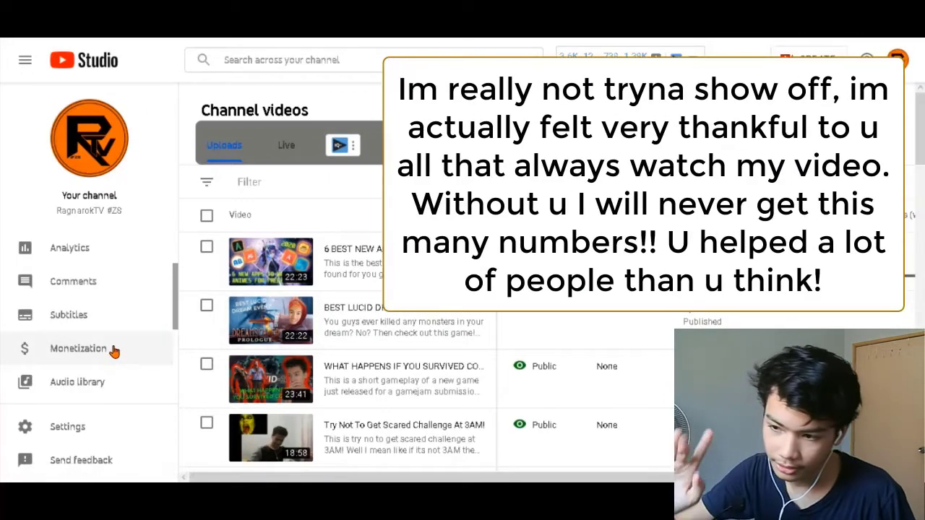
pyautogui.click(78, 348)
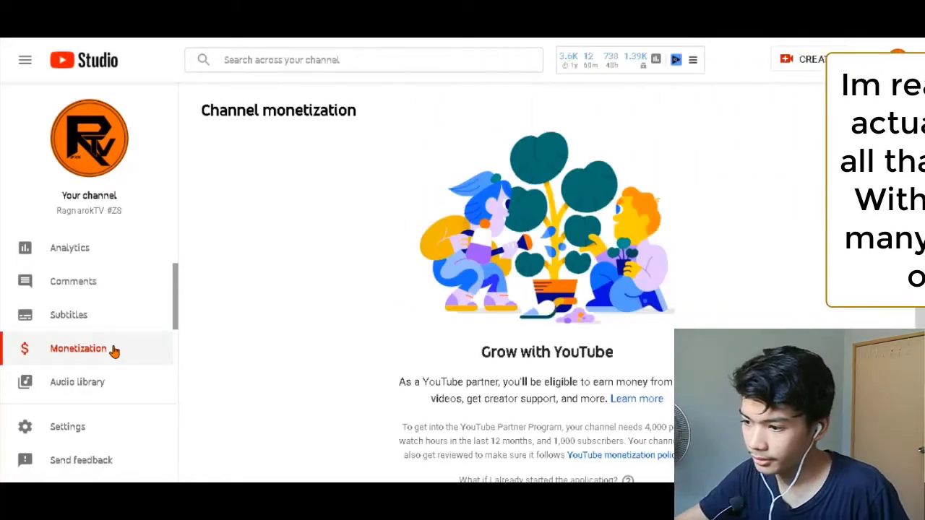
pyautogui.scroll(-1, 413, 253)
pyautogui.scroll(-1, 568, 343)
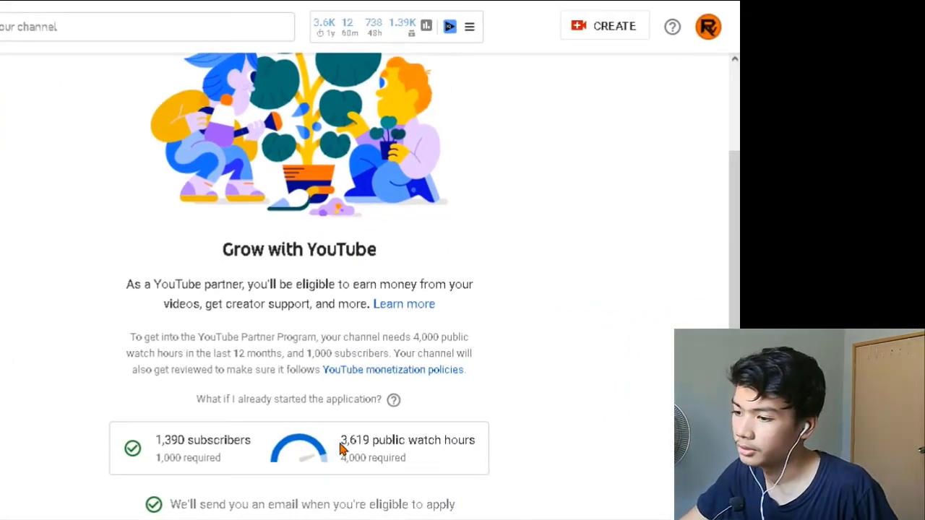
pyautogui.moveTo(338, 439); pyautogui.dragTo(405, 442)
pyautogui.click(426, 442)
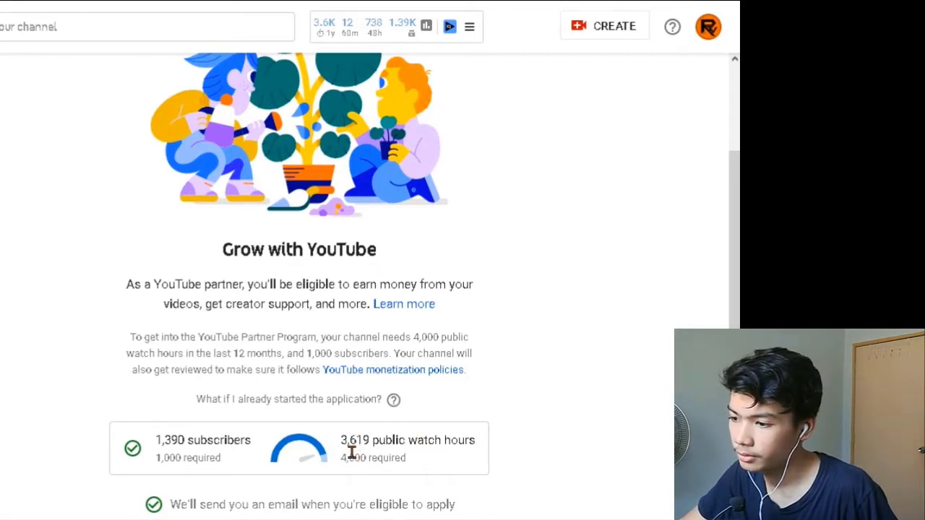
pyautogui.doubleClick(354, 457)
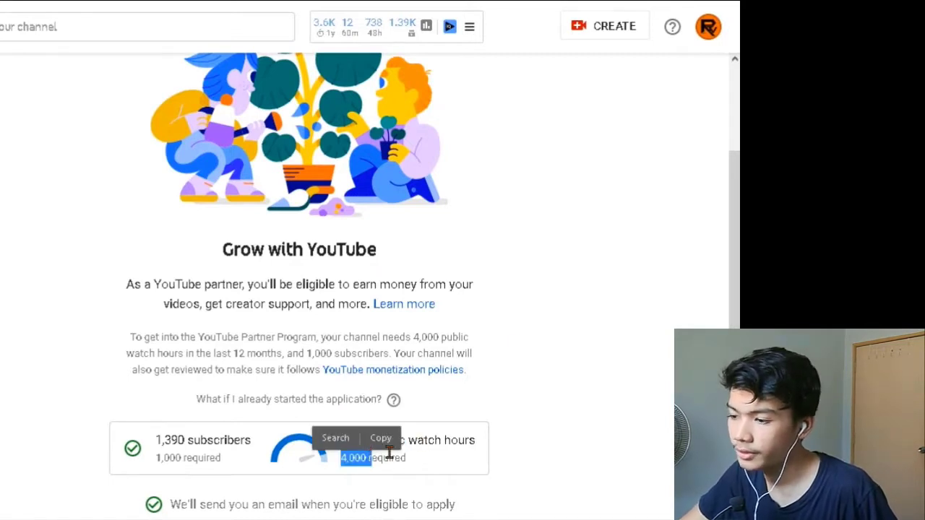
pyautogui.click(629, 186)
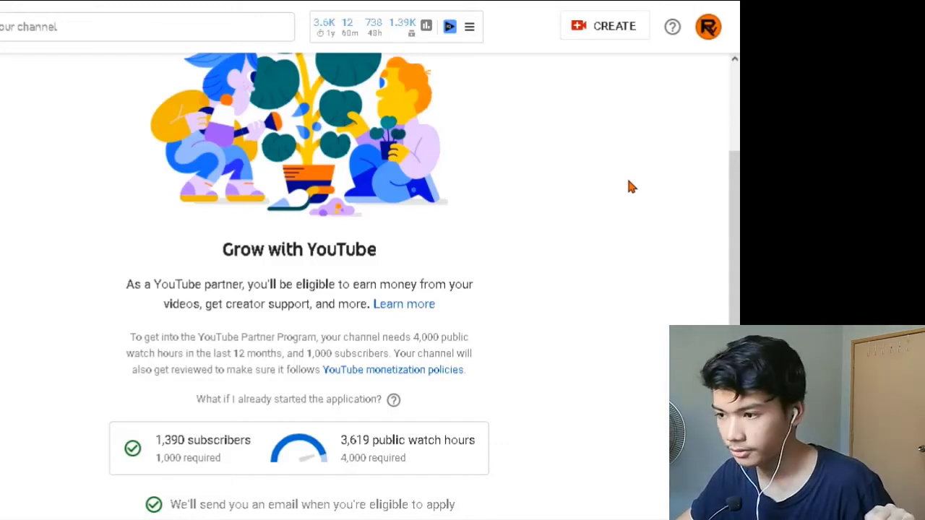
# - Highlight the 1,000 required subscribers and the channel's 1,390 subscriber count
pyautogui.scroll(-1, 717, 207)
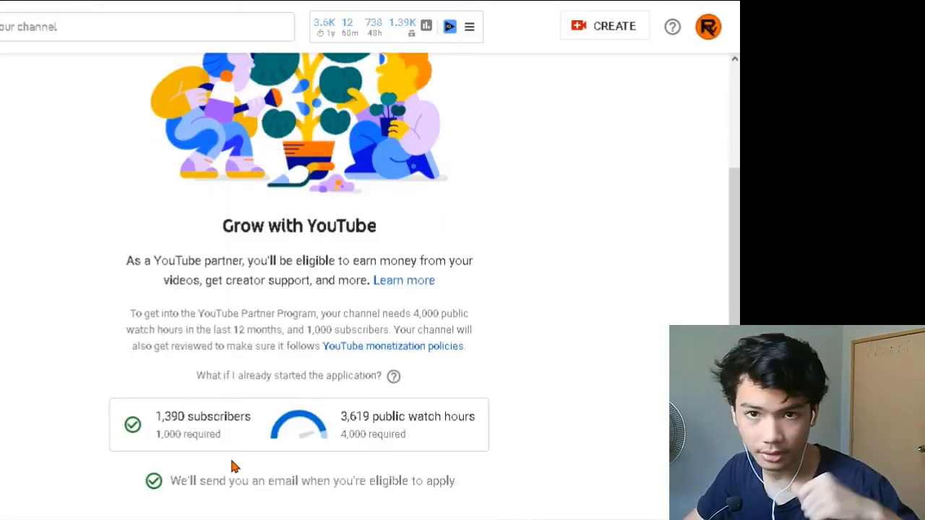
pyautogui.moveTo(155, 433); pyautogui.dragTo(215, 435)
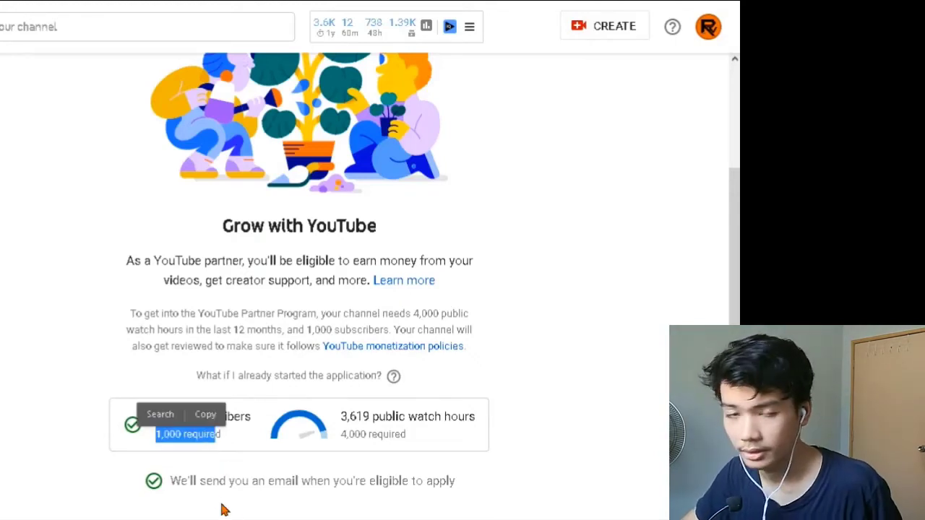
pyautogui.click(68, 431)
pyautogui.moveTo(163, 416)
pyautogui.mouseDown()
pyautogui.moveTo(186, 416)
pyautogui.moveTo(156, 417)
pyautogui.mouseUp()
pyautogui.click(109, 371)
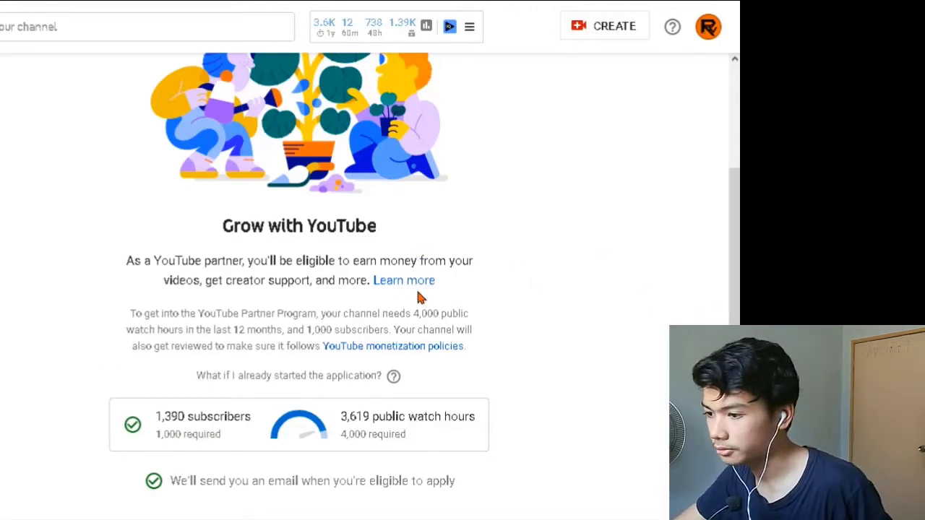
pyautogui.moveTo(737, 266); pyautogui.dragTo(739, 165)
pyautogui.scroll(-2, 736, 217)
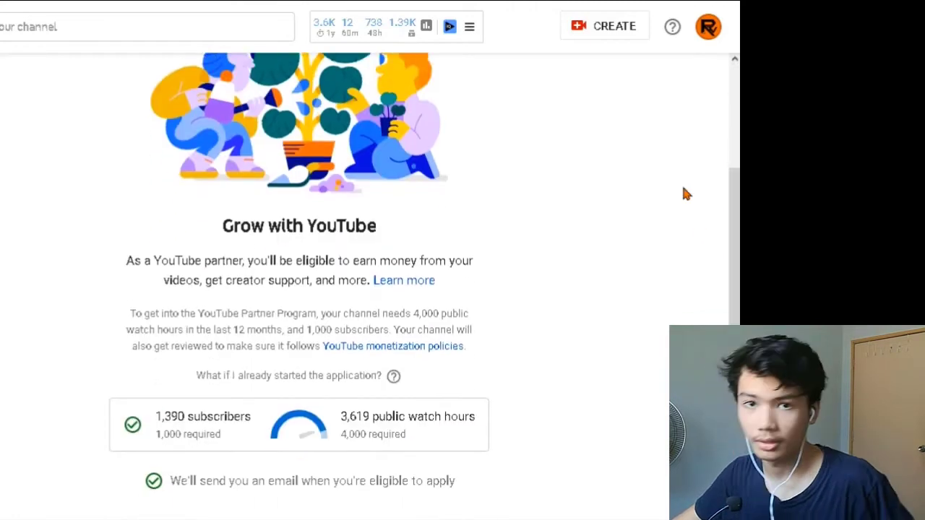